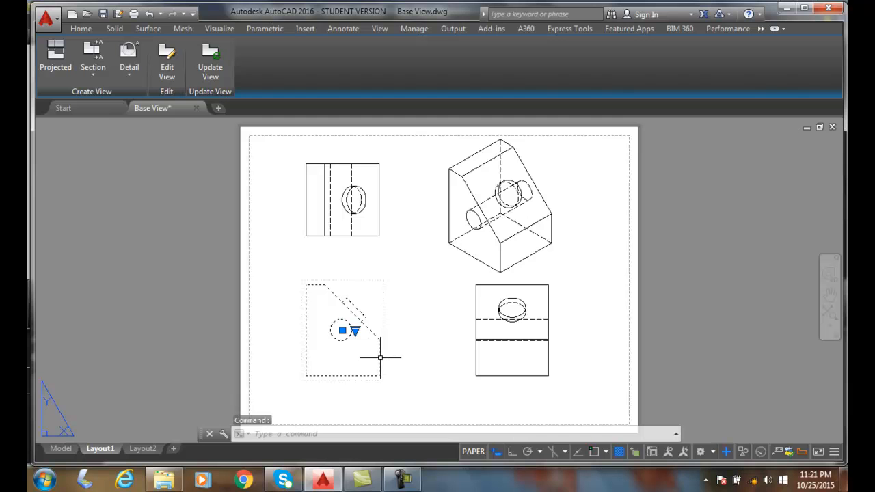
Open the front base view for editing and set its line style to Visible lines.
click(364, 357)
key(Escape)
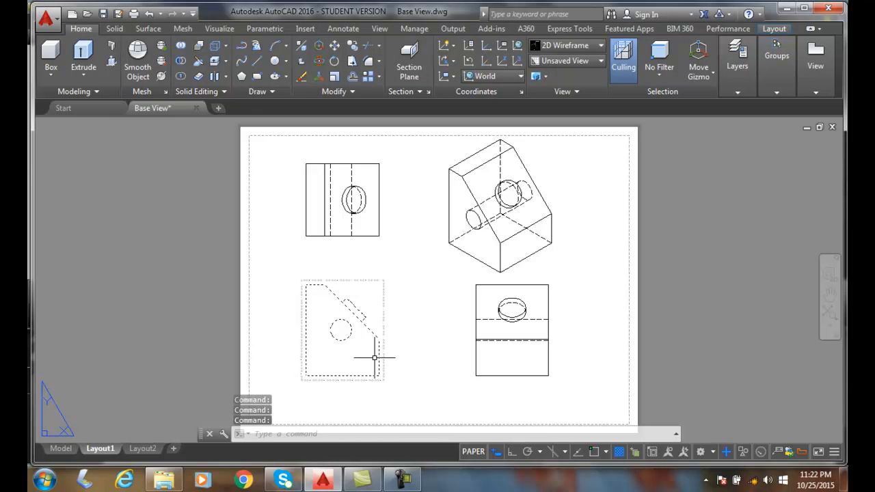
double_click(374, 357)
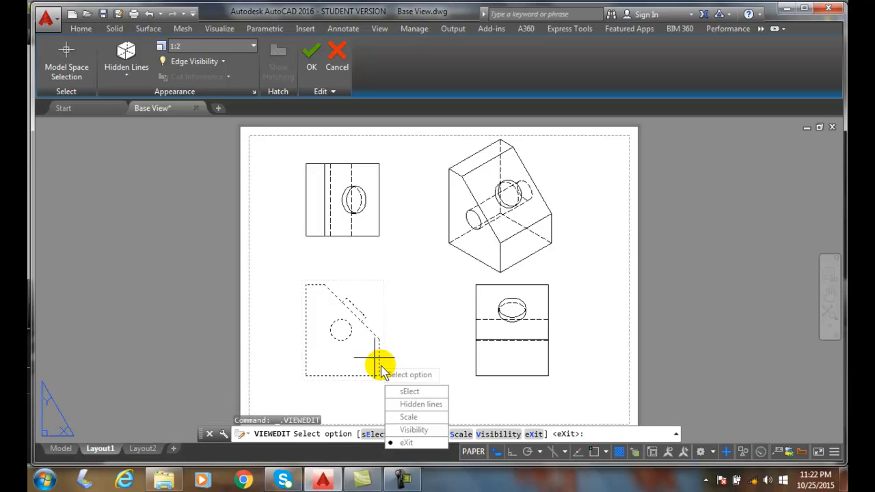
click(414, 406)
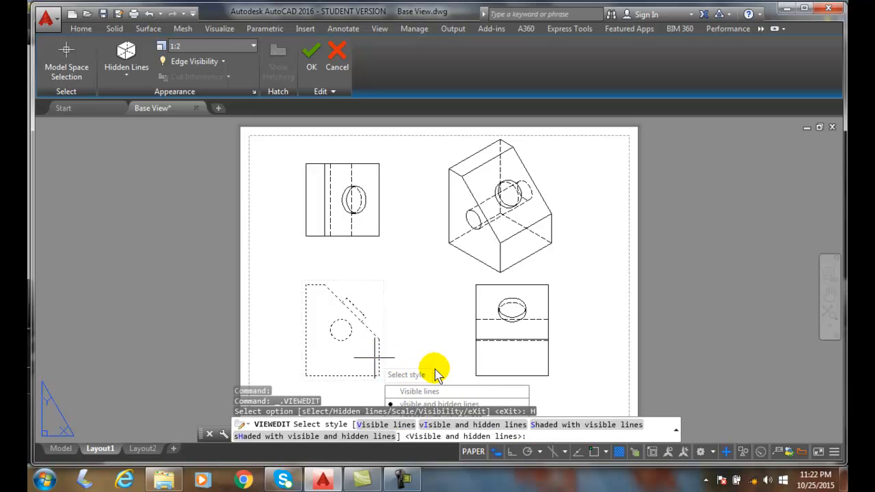
click(397, 425)
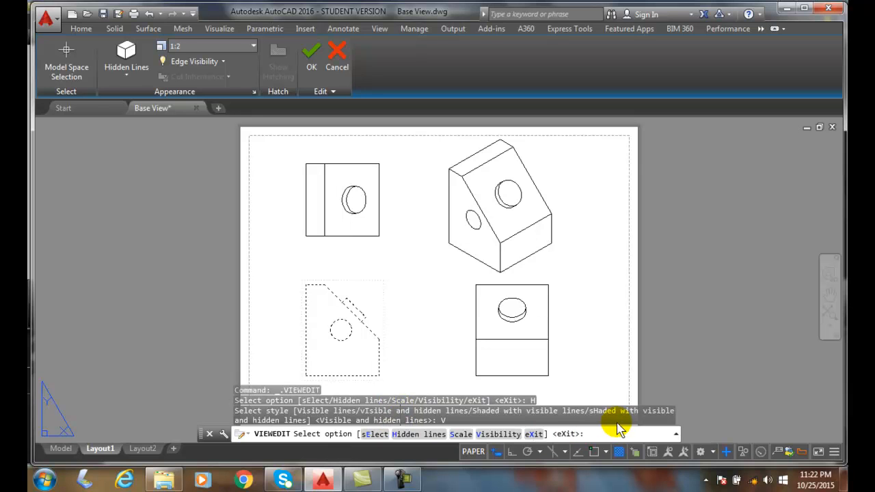
Change the base view's line style to Visible and hidden lines.
click(418, 434)
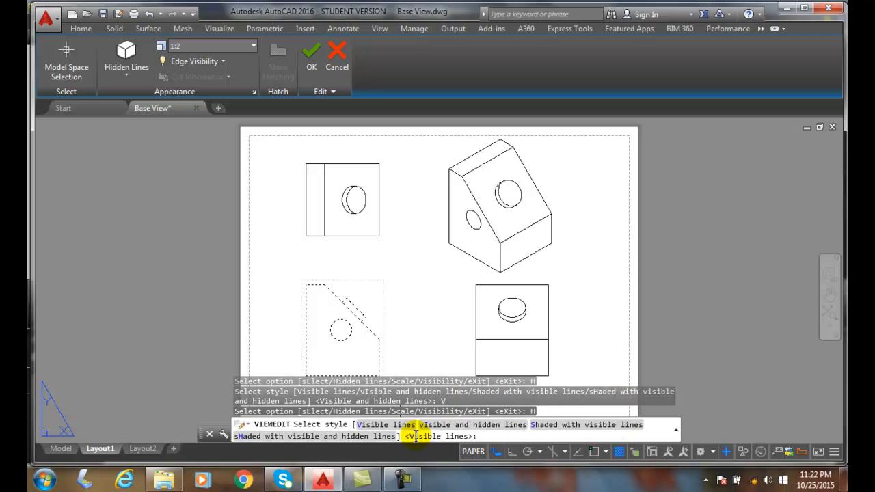
click(459, 424)
right_click(372, 357)
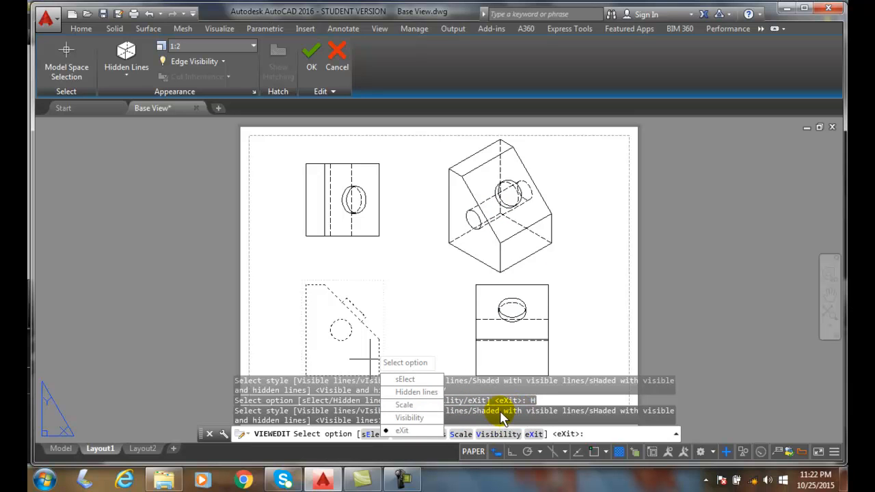
Apply the Shaded with visible lines style to the base view, followed by Shaded with visible and hidden lines.
click(409, 391)
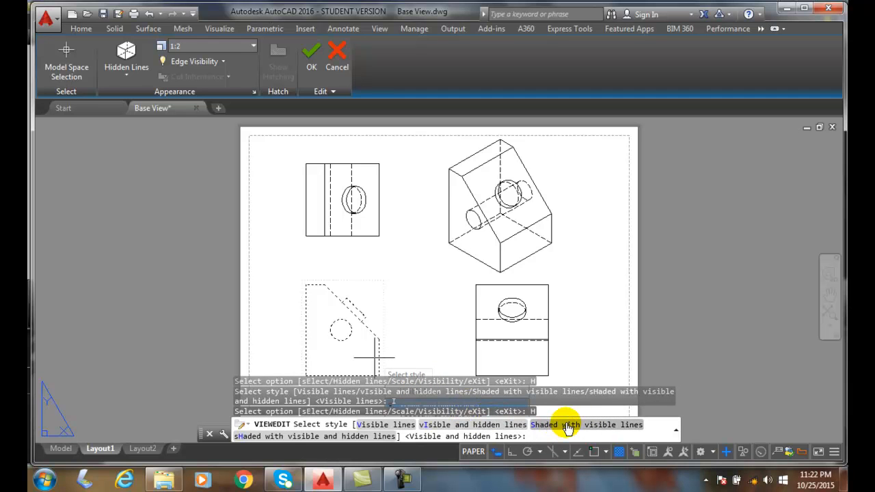
click(565, 425)
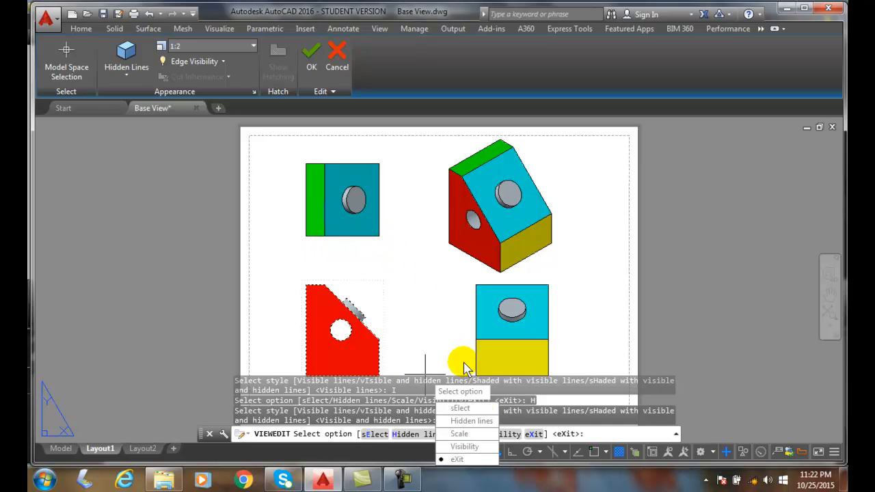
click(463, 421)
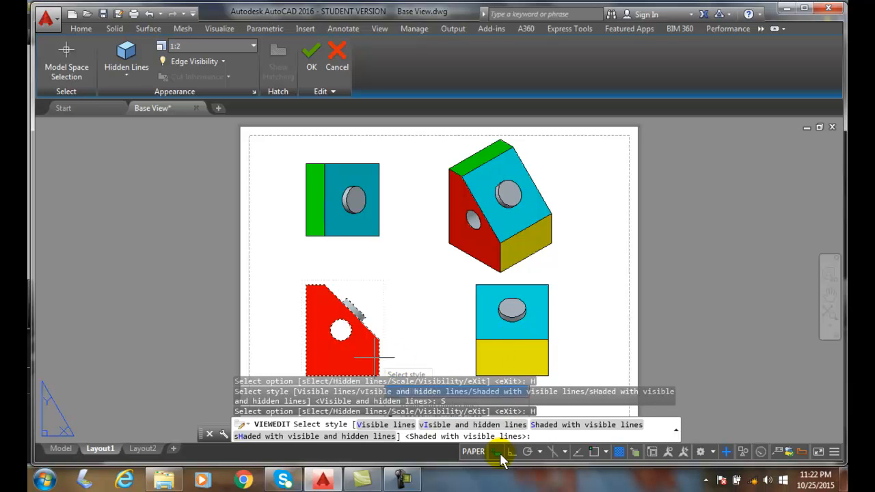
click(329, 438)
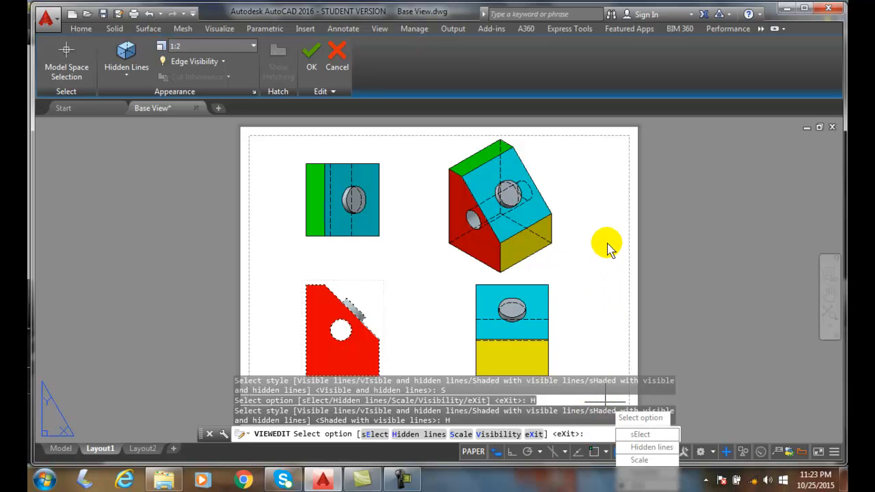
Remove the shading from the base view by setting its style back to Visible and hidden lines.
click(414, 434)
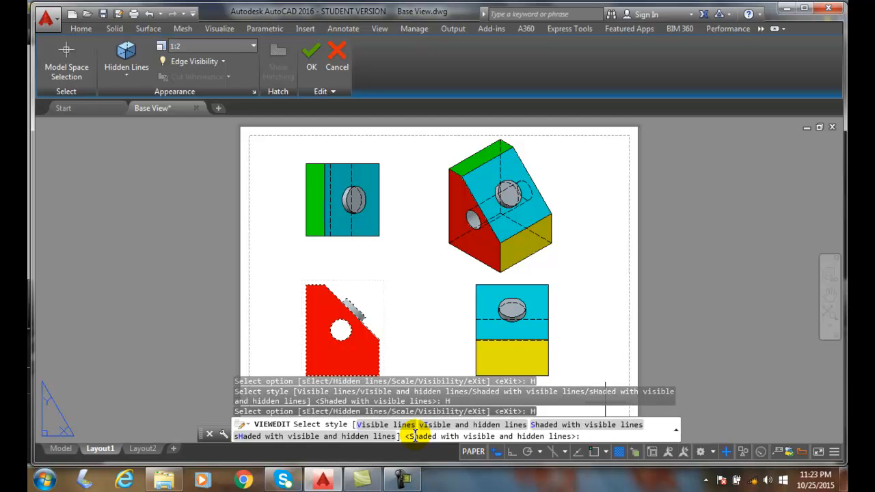
click(449, 425)
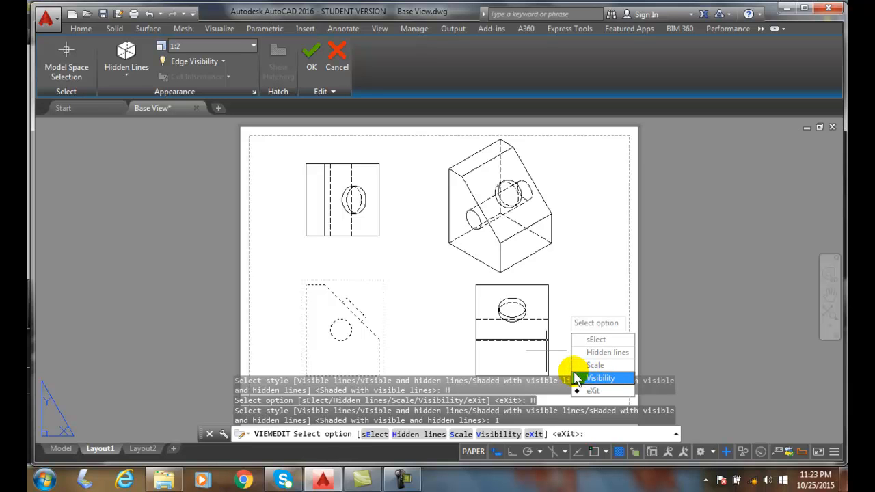
Set the base view's scale to 1:4.
click(462, 434)
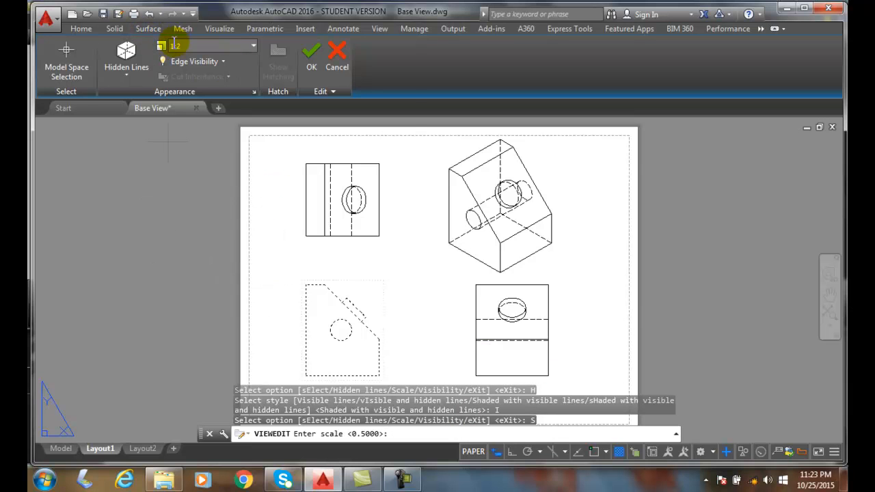
click(254, 46)
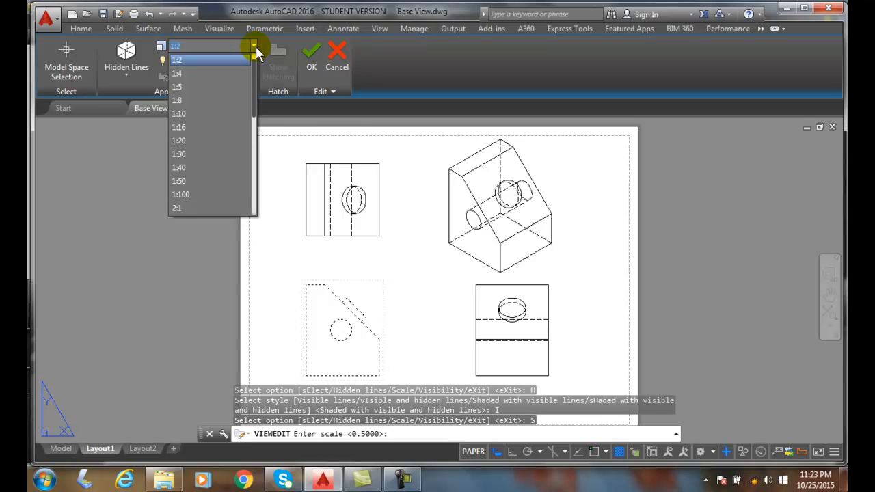
click(177, 74)
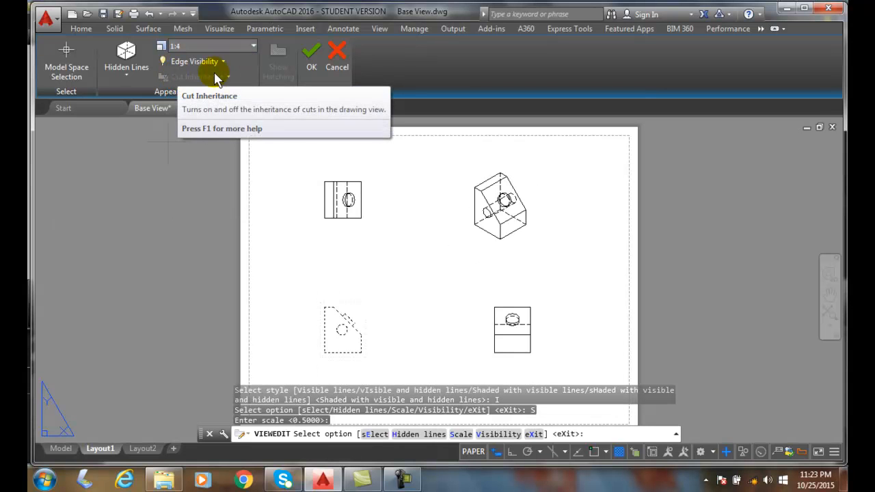
Set the base view's scale back to 1:2.
click(251, 45)
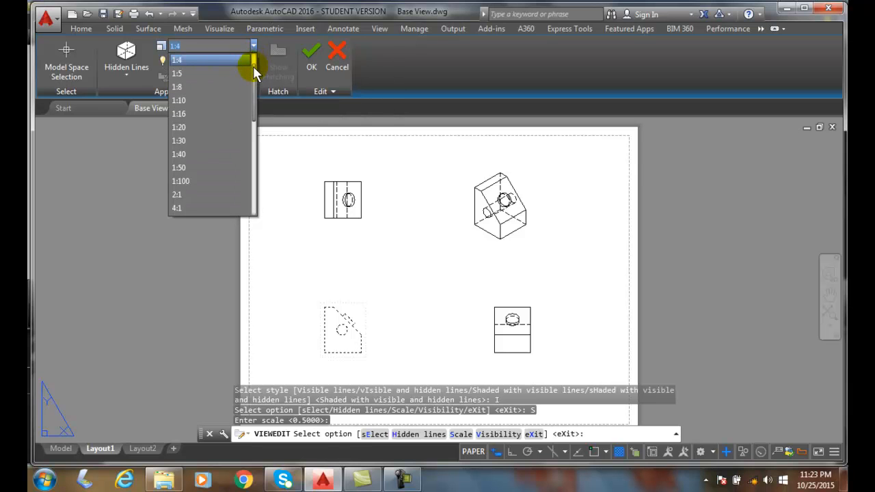
scroll(254, 71, up, 2)
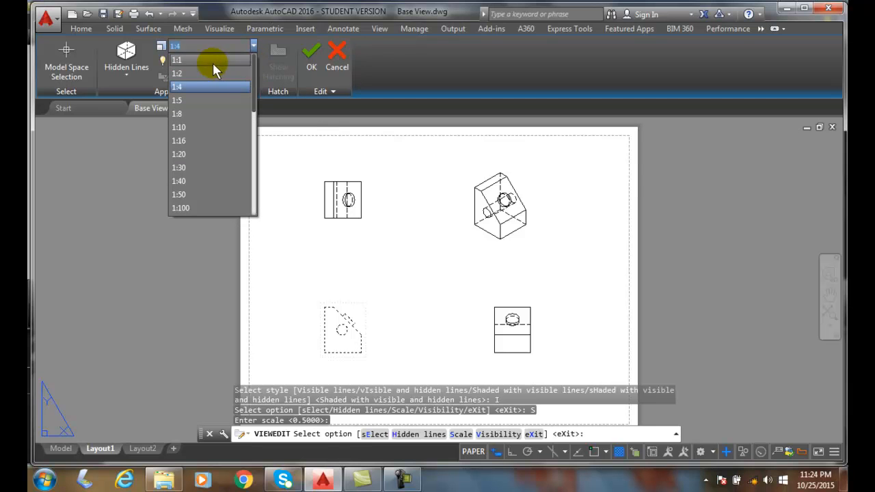
click(177, 72)
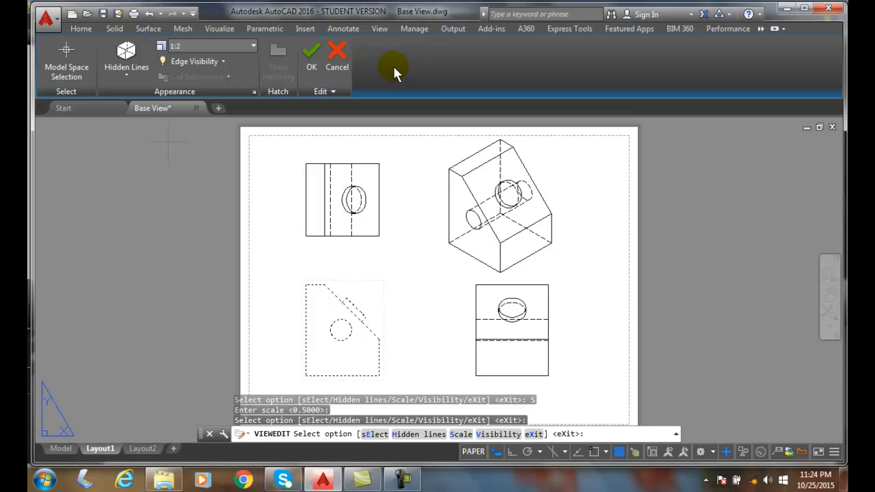
Set the display of interference edges and tangent edges to No in the base view's visibility options.
key(Down)
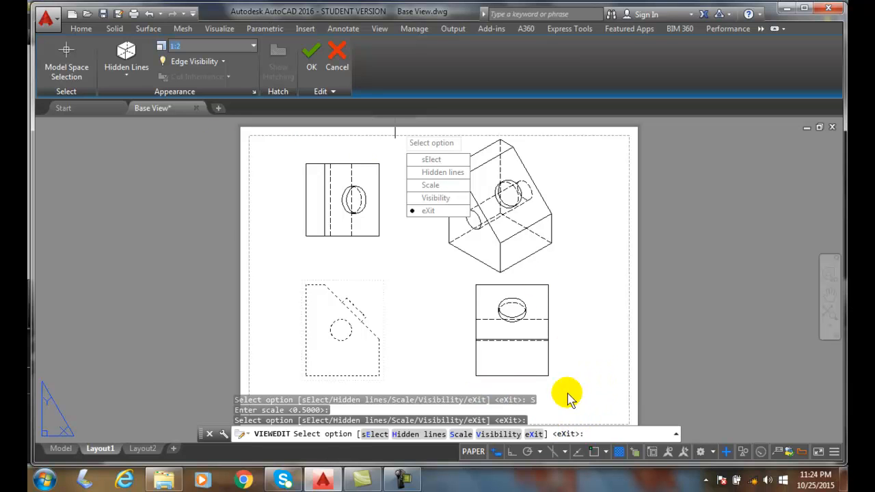
click(498, 436)
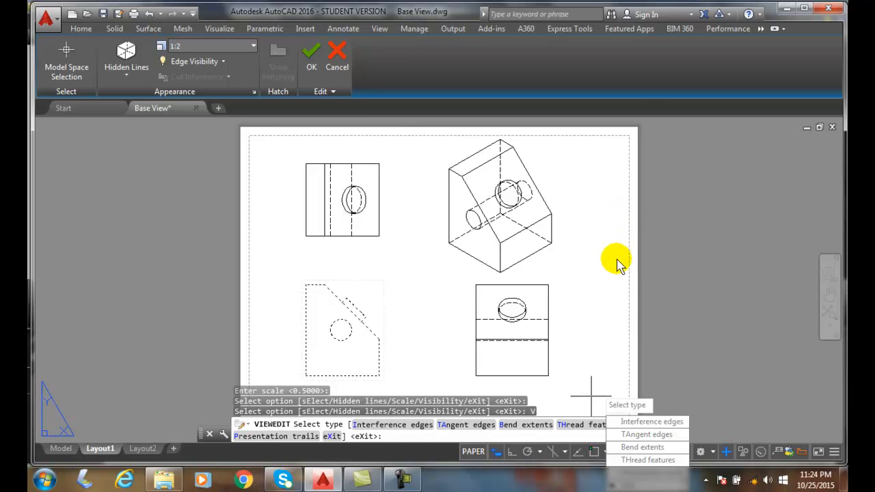
click(400, 425)
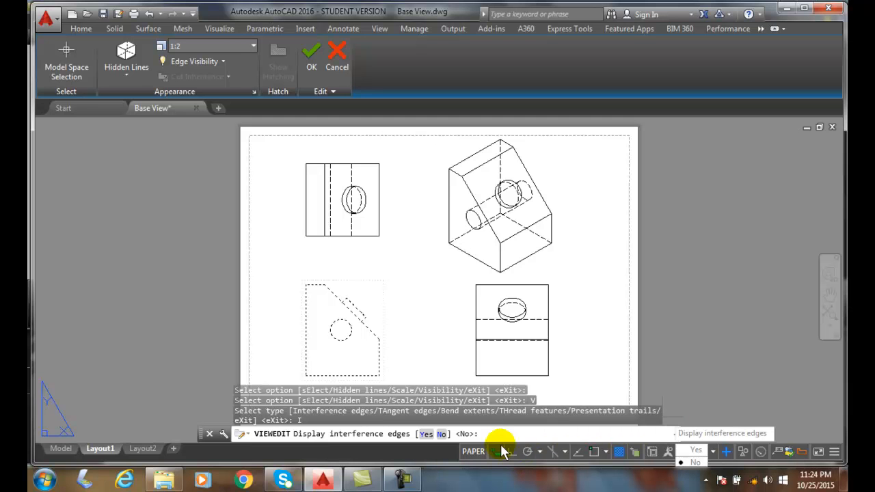
key(Return)
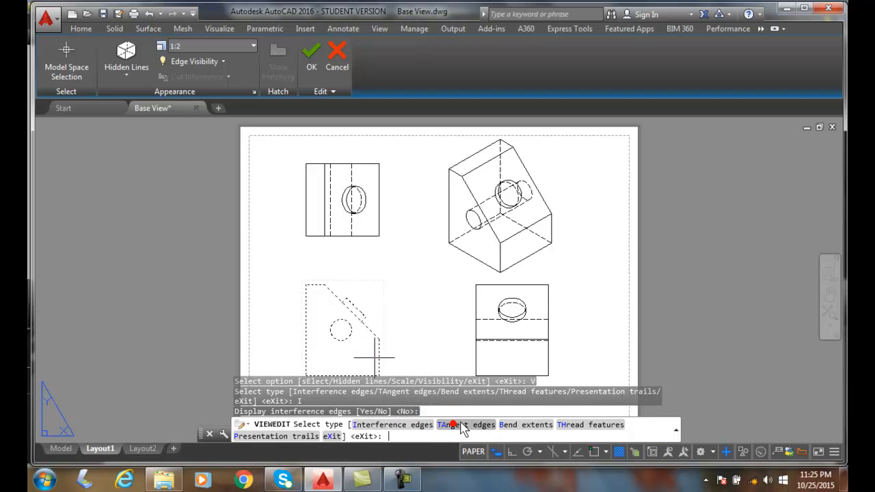
click(454, 427)
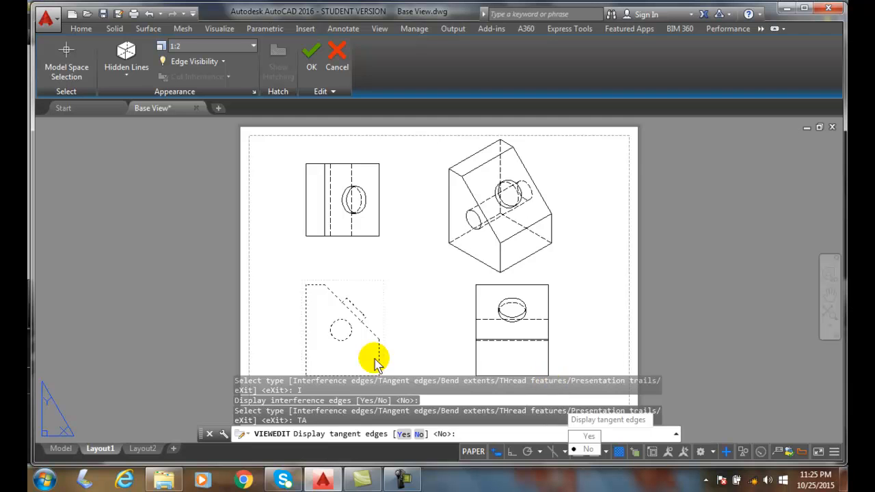
key(Return)
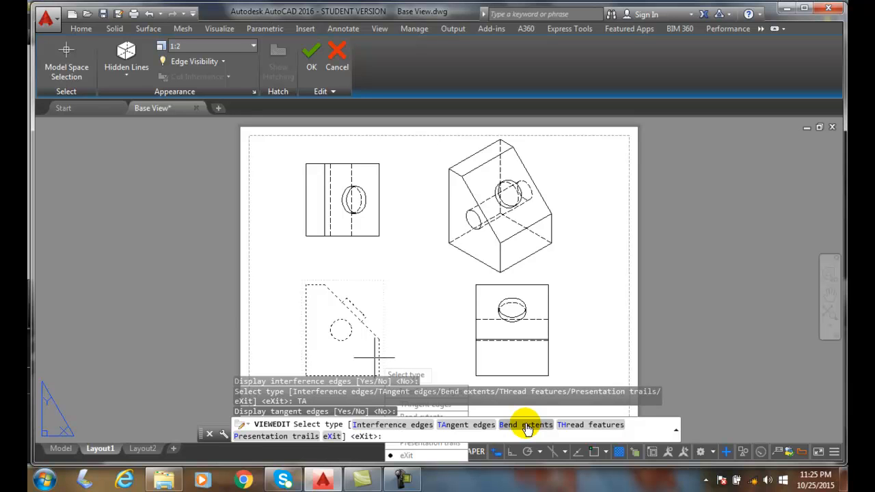
Try to set the visibility of thread features, exit the visibility options and finish editing the base view.
click(604, 425)
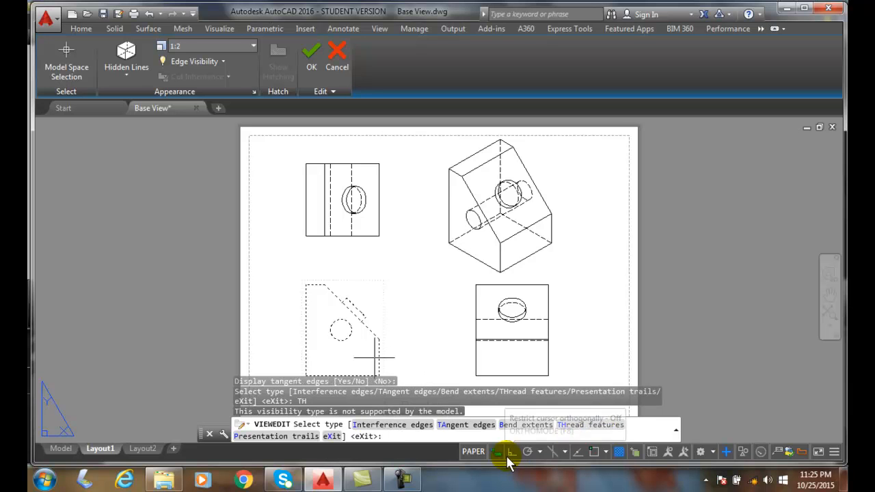
click(619, 453)
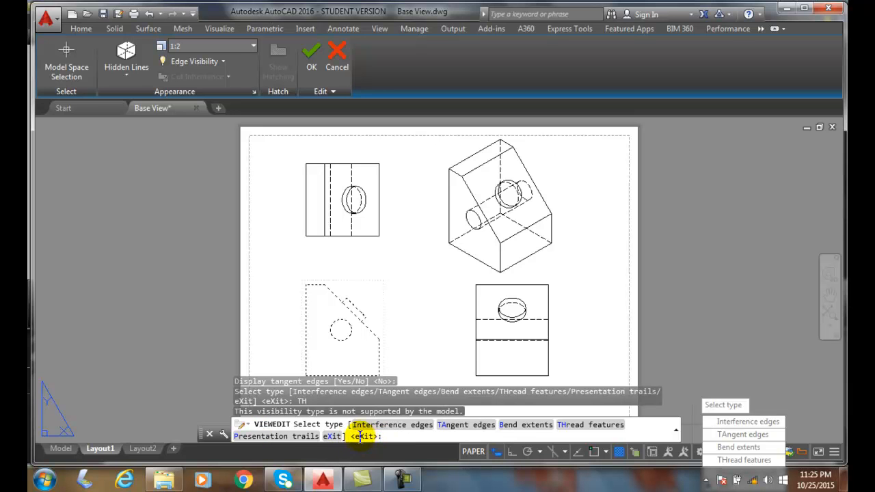
click(333, 438)
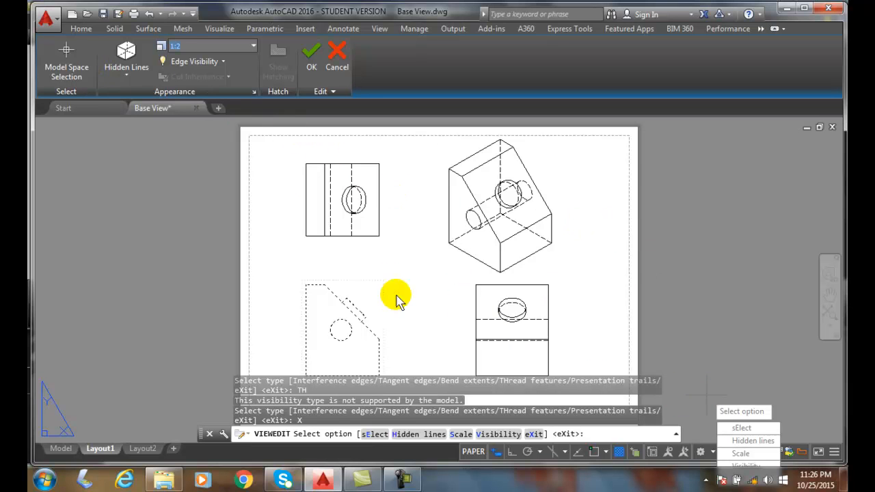
click(312, 59)
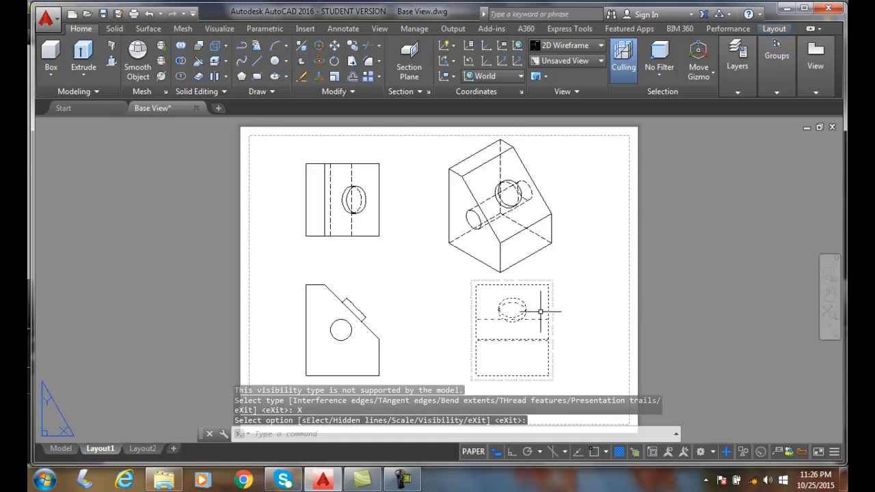
Reopen the base view for editing, review its line style, scale and edge visibility choices, close the edit and inspect the isometric view's properties.
mouse_move(539, 312)
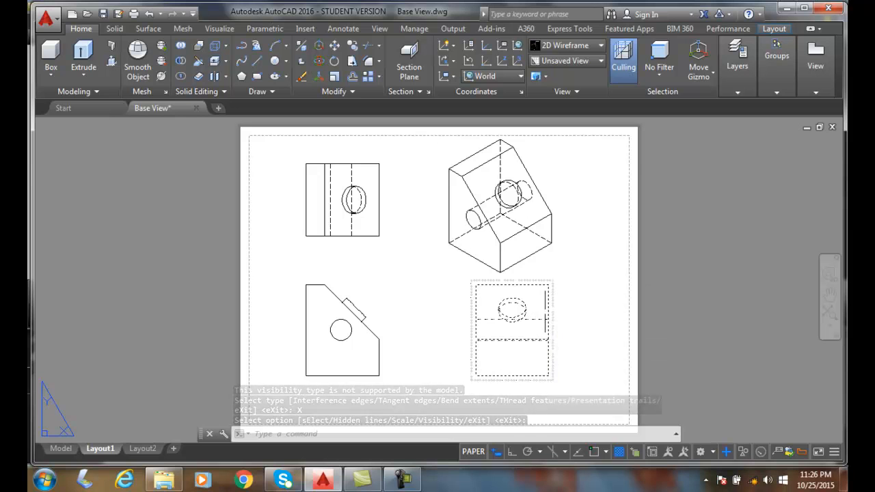
double_click(319, 331)
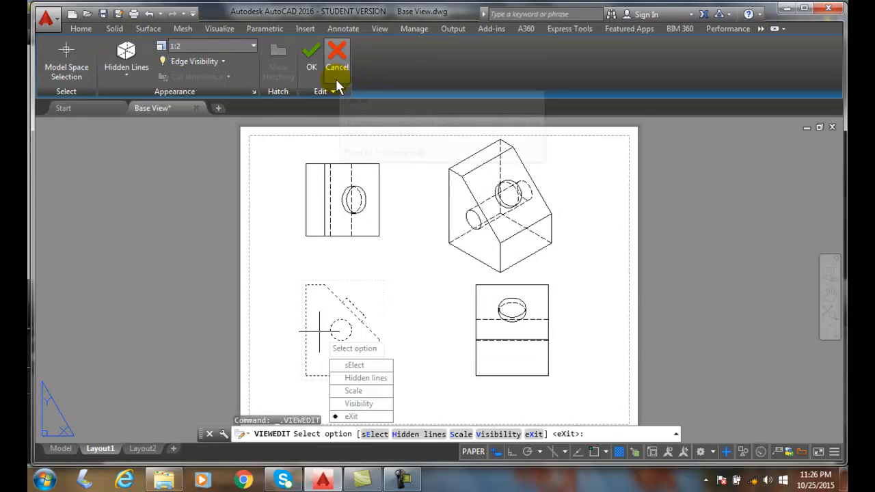
click(122, 80)
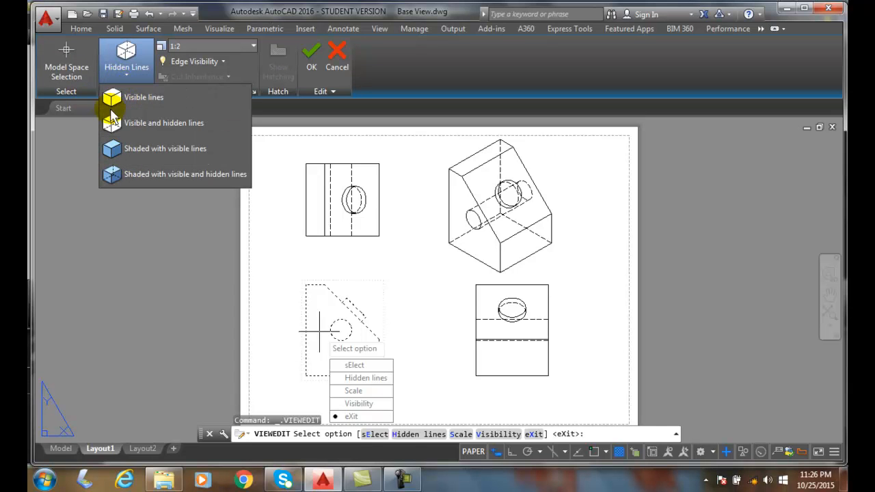
click(253, 45)
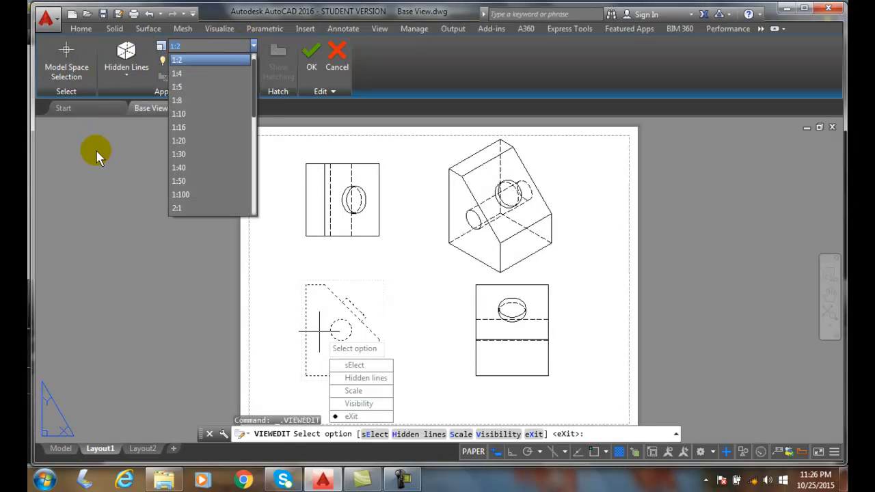
click(99, 149)
click(222, 62)
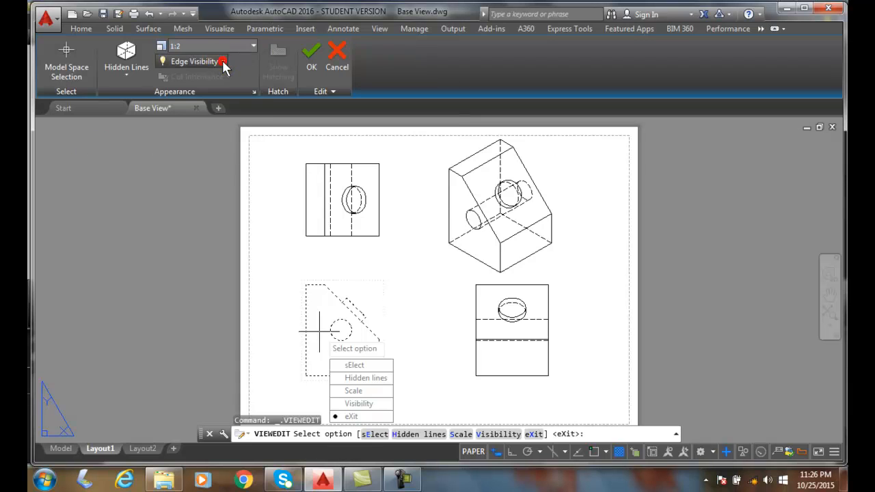
click(107, 149)
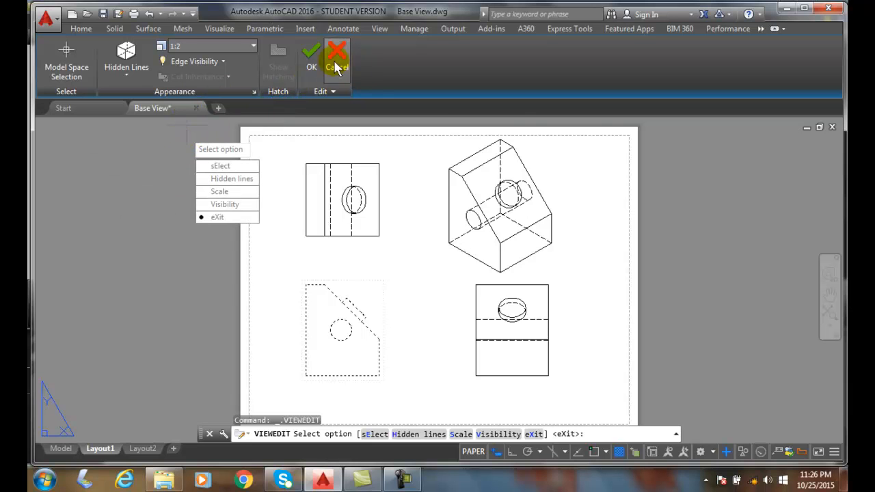
click(313, 62)
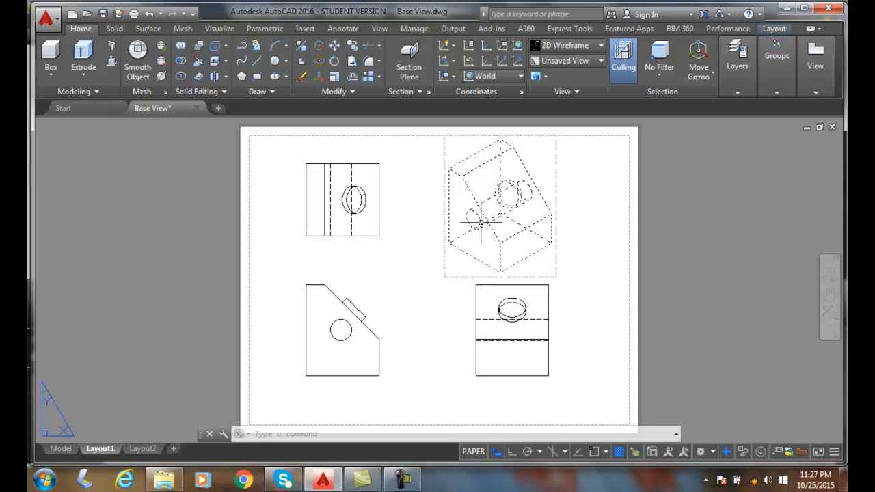
mouse_move(481, 222)
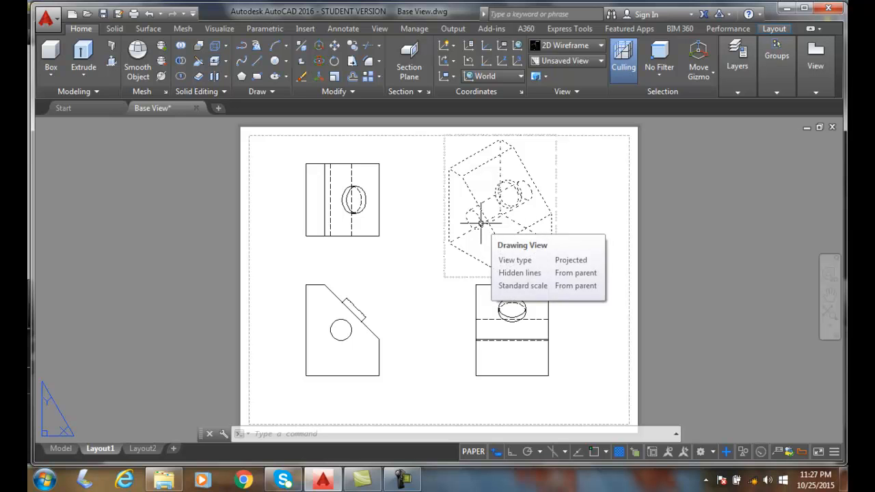